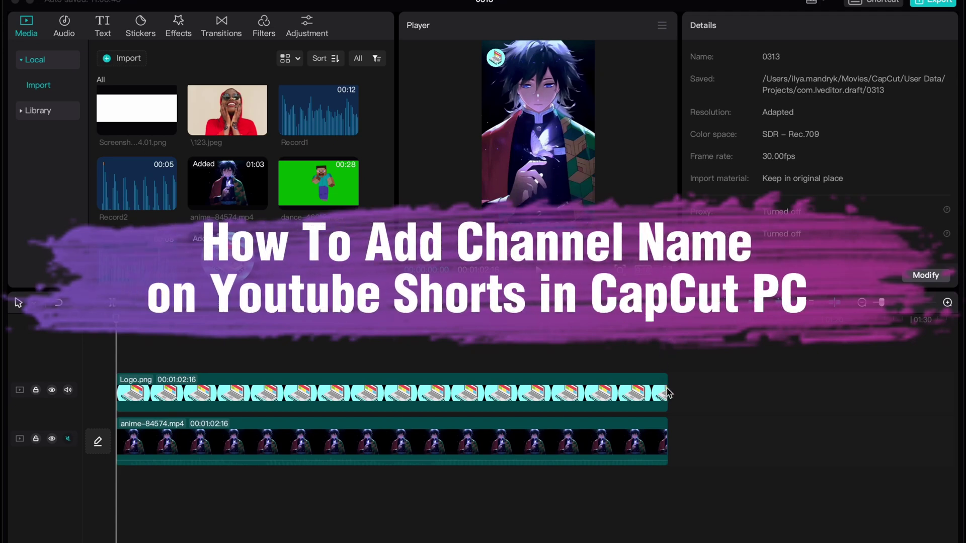
- Trim the right edges of Logo.png and the anime clip back to 58:16
{"action": "left_click", "coordinate": [650, 390]}
{"action": "left_click_drag", "start_coordinate": [668, 389], "coordinate": [633, 390]}
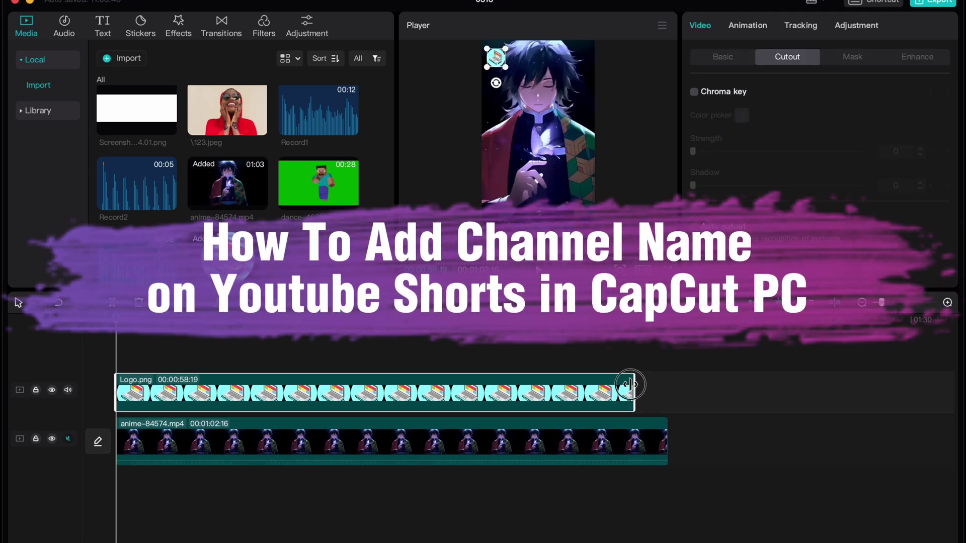
{"action": "left_click", "coordinate": [668, 427]}
{"action": "left_click_drag", "start_coordinate": [668, 426], "coordinate": [633, 427]}
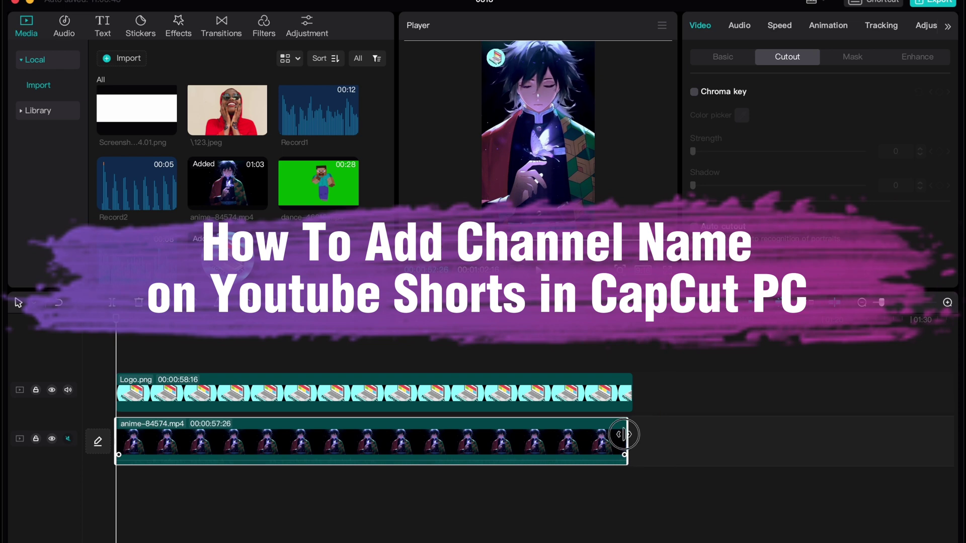
{"action": "left_click", "coordinate": [634, 326]}
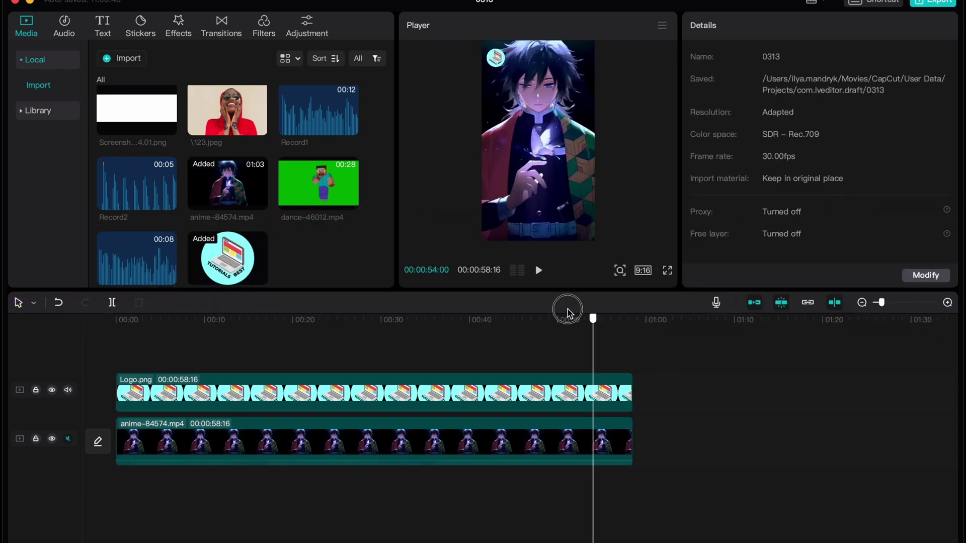
- Play the preview from the start to check the trimmed clips
{"action": "left_click", "coordinate": [333, 320]}
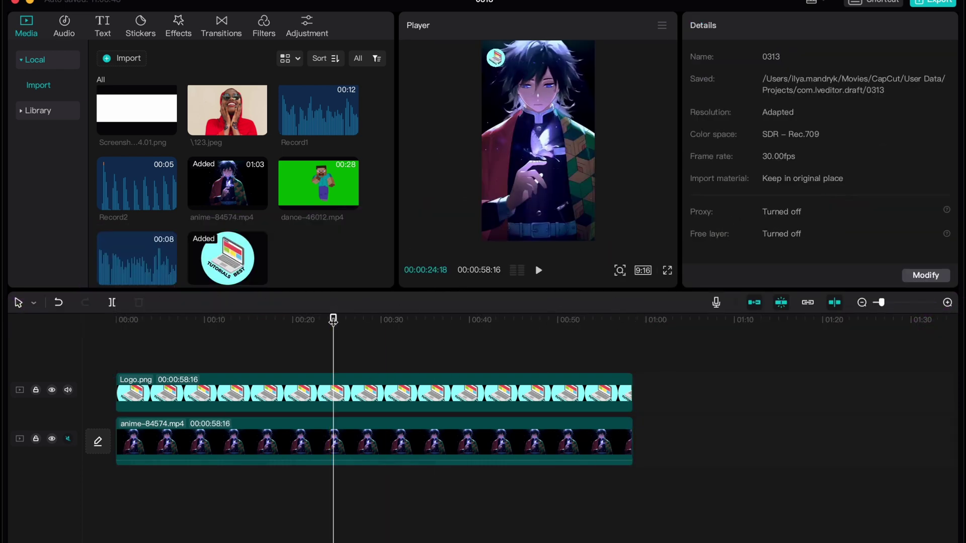
{"action": "key", "text": "Home"}
{"action": "key", "text": "space"}
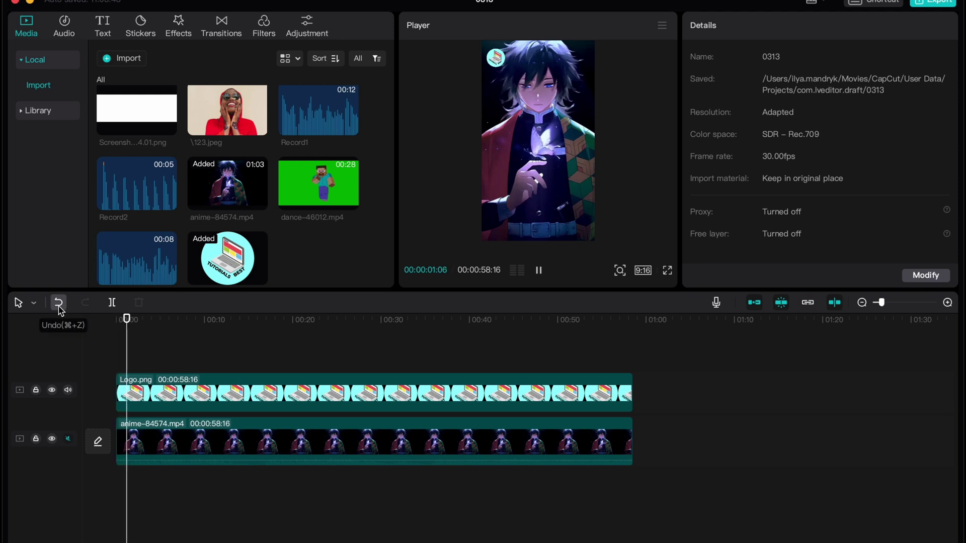
{"action": "key", "text": "space"}
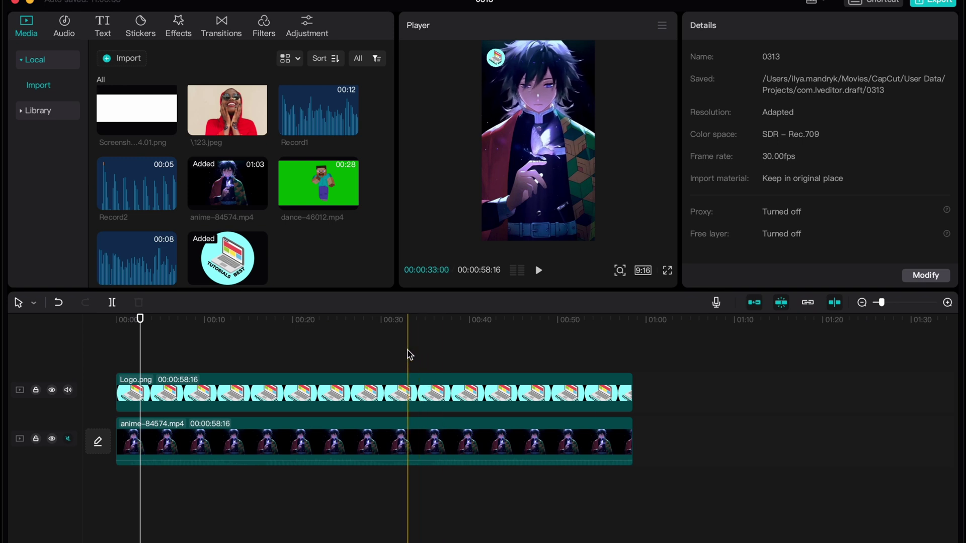
{"action": "left_click", "coordinate": [498, 54]}
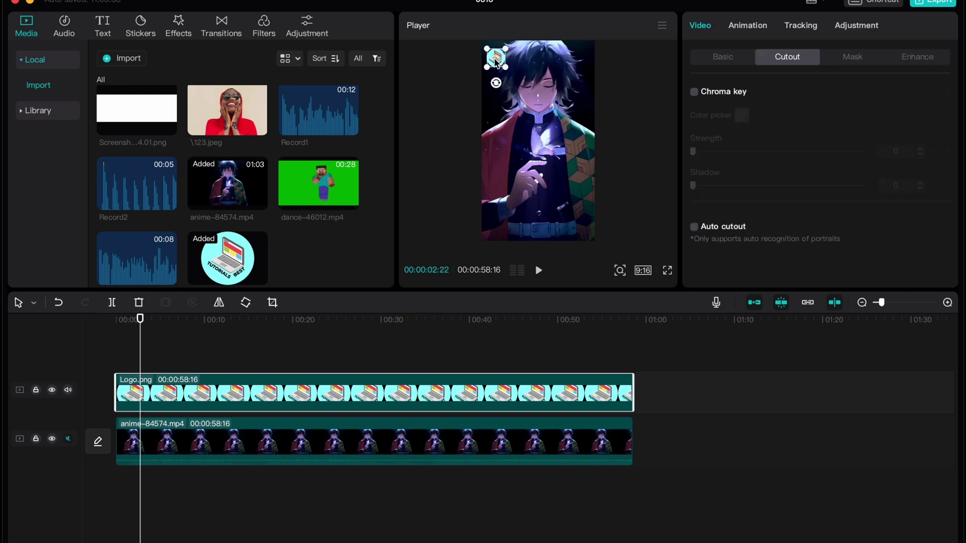
{"action": "mouse_move", "coordinate": [142, 323]}
{"action": "left_mouse_down"}
{"action": "mouse_move", "coordinate": [171, 325]}
{"action": "mouse_move", "coordinate": [117, 319]}
{"action": "left_mouse_up"}
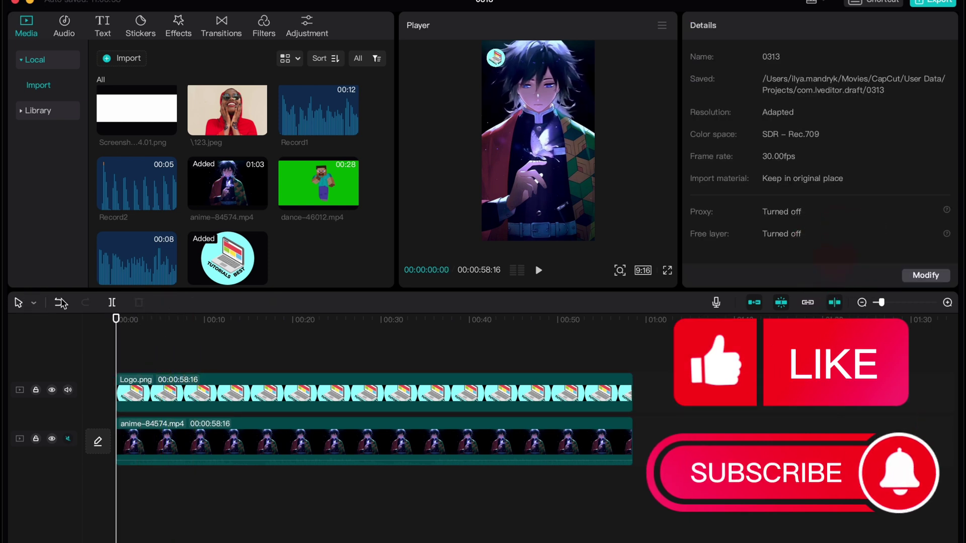
- Place Default text on a track above Logo.png and stretch it to the video's end
{"action": "left_click", "coordinate": [103, 34]}
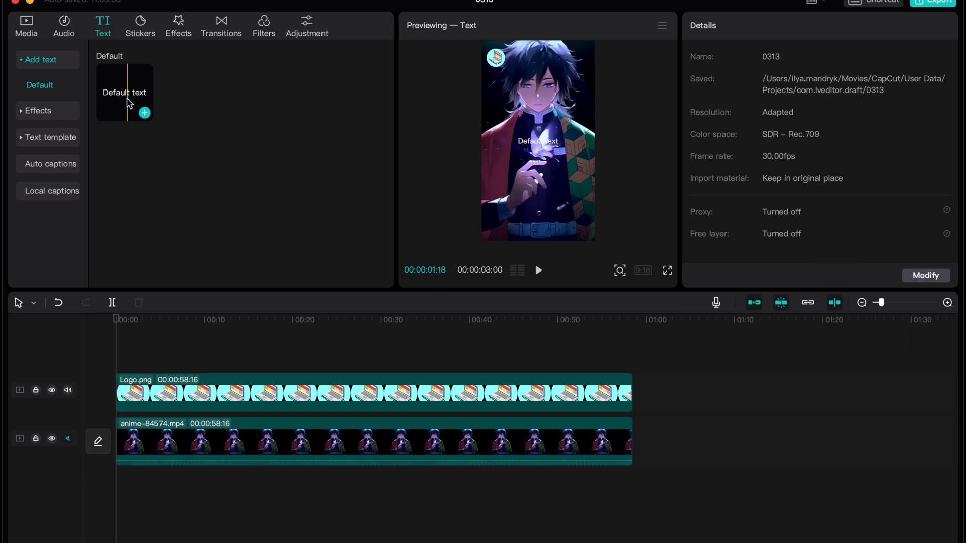
{"action": "left_click_drag", "start_coordinate": [143, 113], "coordinate": [122, 363]}
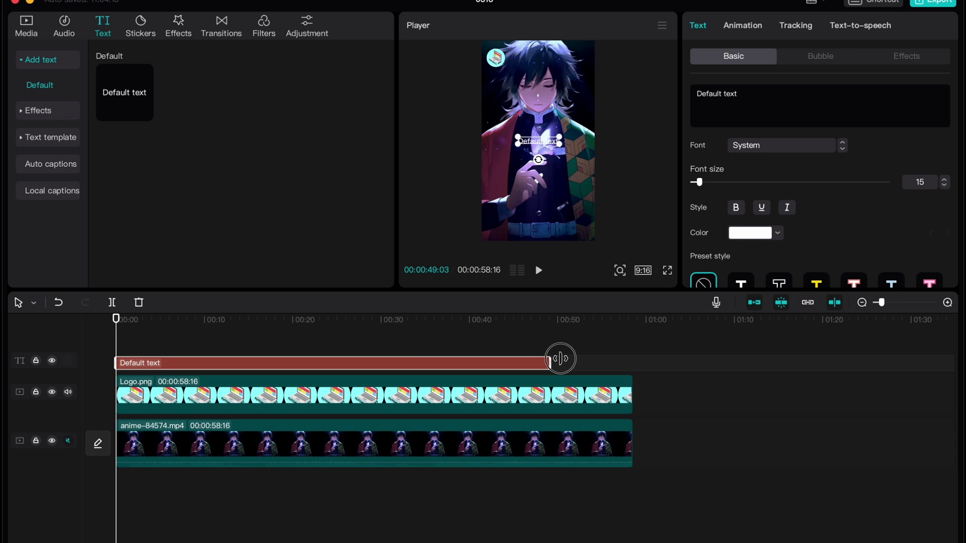
{"action": "left_click_drag", "start_coordinate": [146, 363], "coordinate": [632, 363]}
{"action": "key", "text": "Home"}
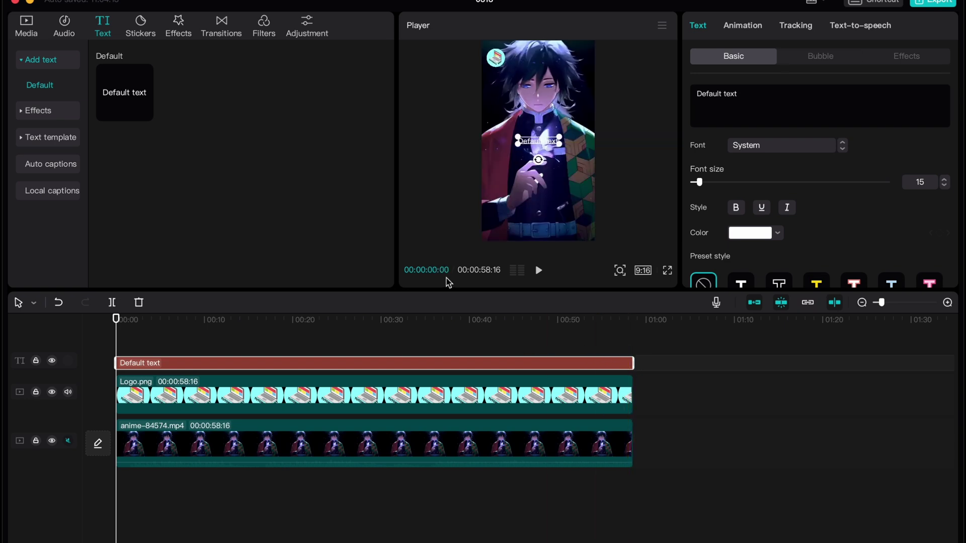
{"action": "left_click", "coordinate": [750, 112]}
- Highlight the 'Default text' wording in the Basic text field so HelperMan can replace it
{"action": "left_click", "coordinate": [260, 347]}
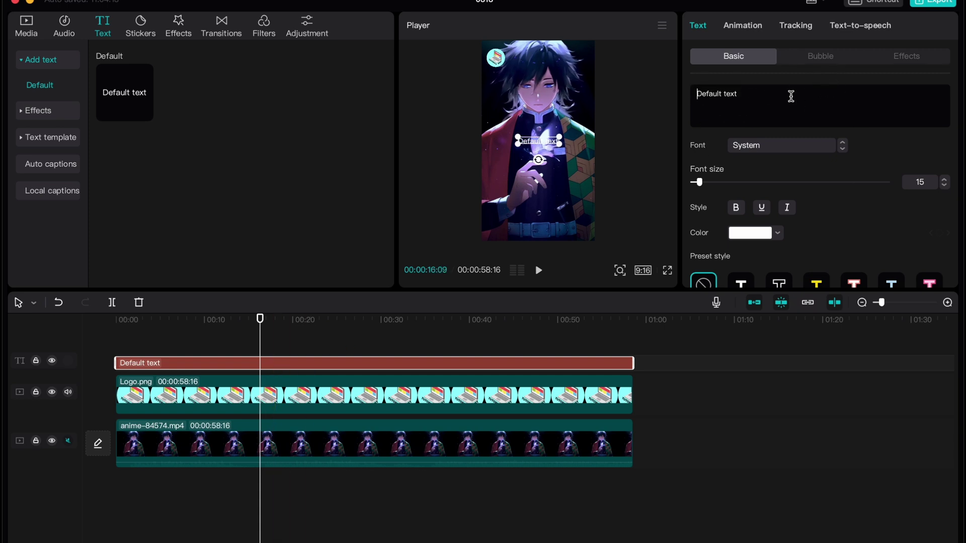
{"action": "left_click_drag", "start_coordinate": [764, 96], "coordinate": [655, 92]}
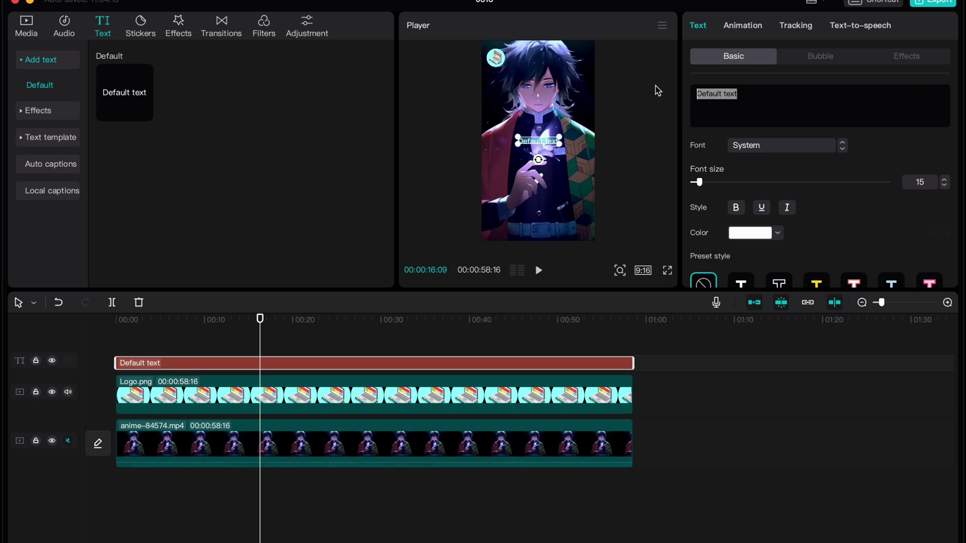
{"action": "type", "text": "HelperM"}
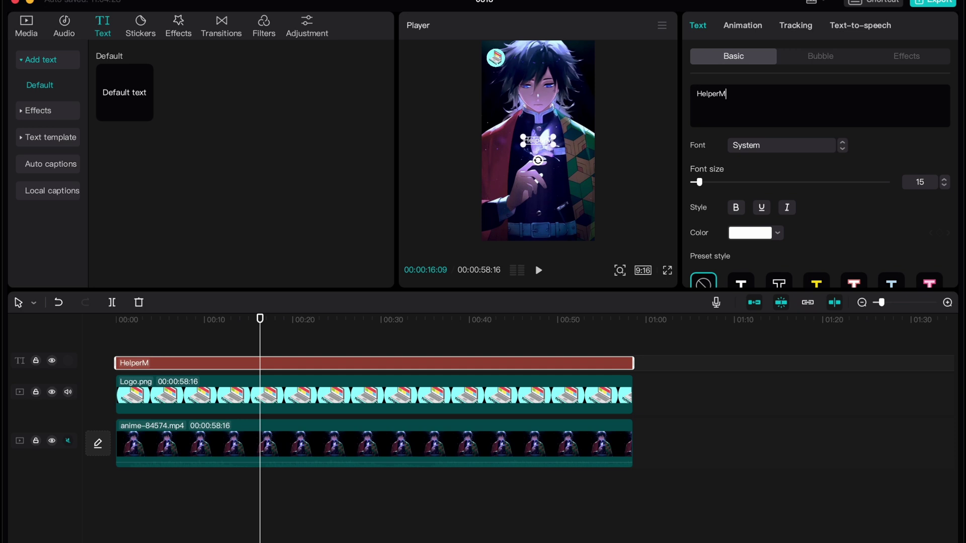
{"action": "type", "text": "an"}
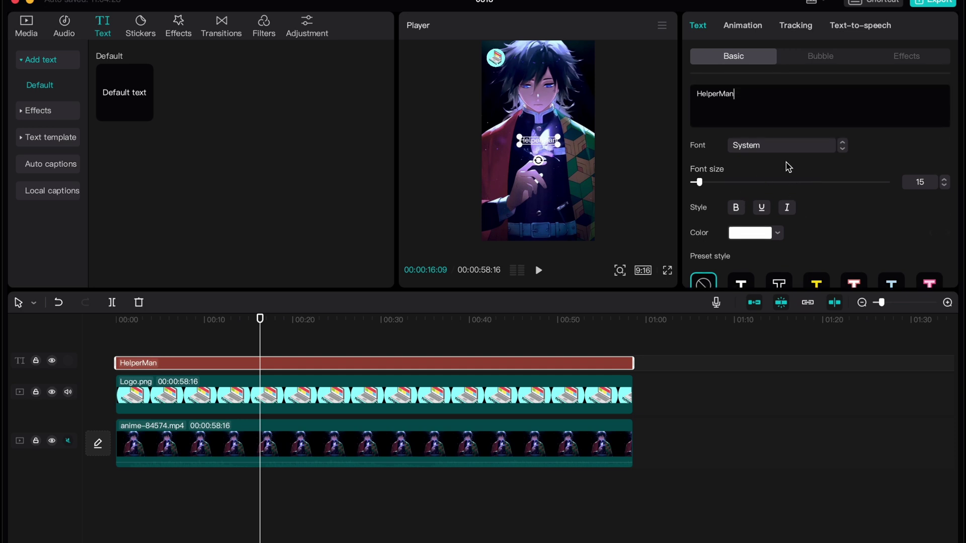
- Switch the title font to AvenirNext and reduce its font size to 11
{"action": "left_click", "coordinate": [827, 148]}
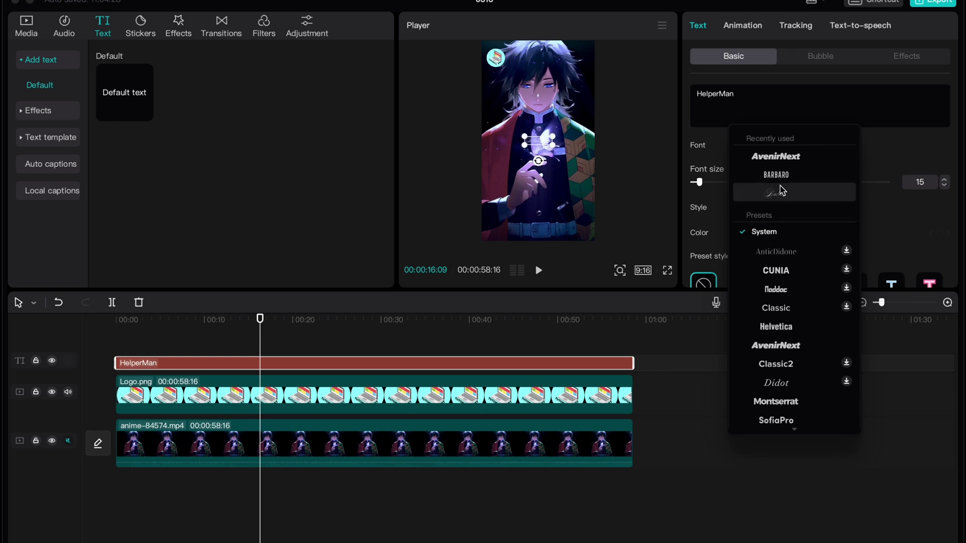
{"action": "left_click", "coordinate": [782, 158]}
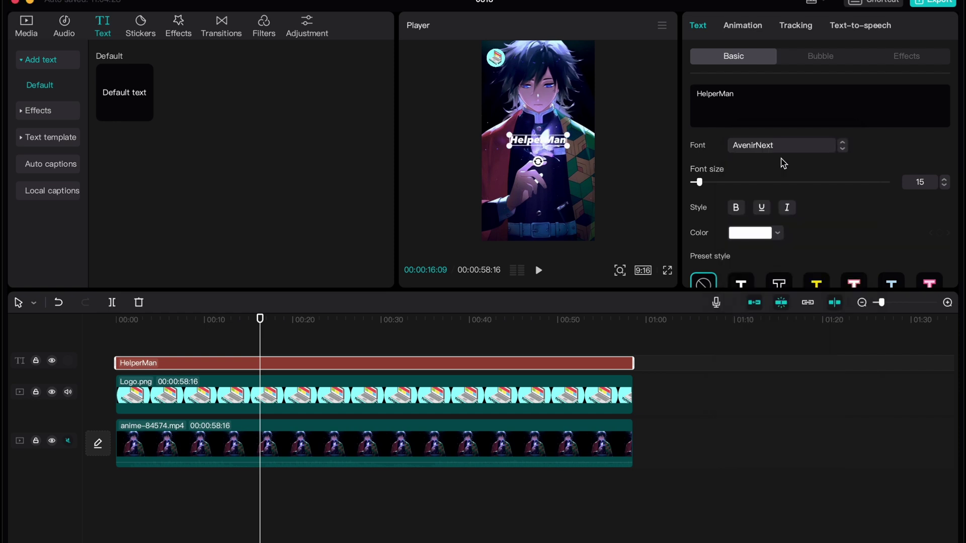
{"action": "mouse_move", "coordinate": [702, 188]}
{"action": "left_mouse_down"}
{"action": "mouse_move", "coordinate": [729, 186]}
{"action": "mouse_move", "coordinate": [700, 191]}
{"action": "left_mouse_up"}
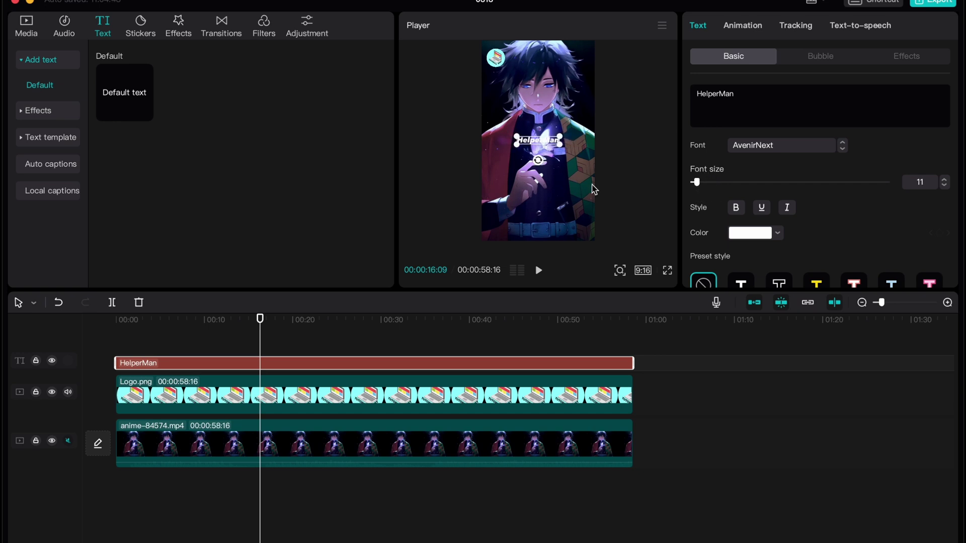
{"action": "scroll", "coordinate": [555, 169], "scroll_direction": "up", "scroll_amount": 2}
{"action": "scroll", "coordinate": [554, 170], "scroll_direction": "up", "scroll_amount": 2}
{"action": "scroll", "coordinate": [555, 169], "scroll_direction": "up", "scroll_amount": 2}
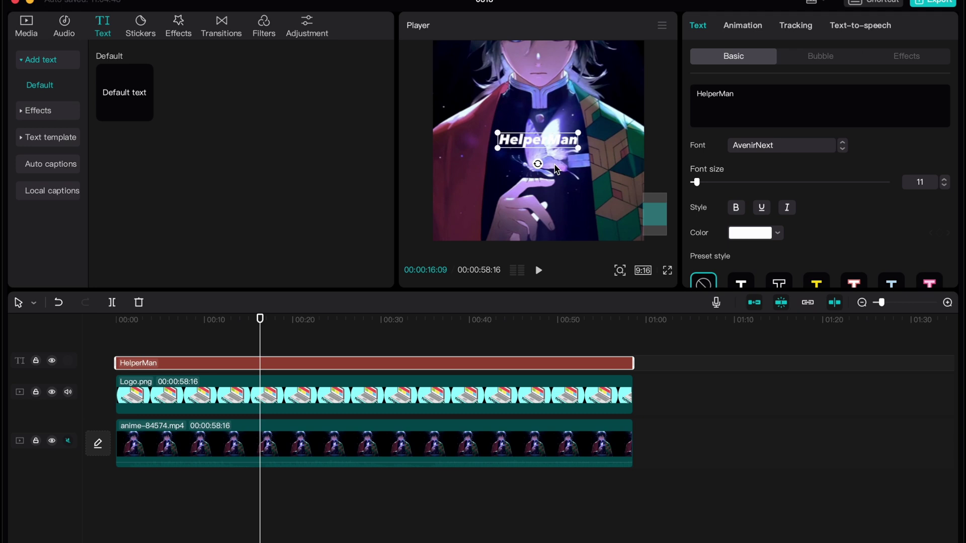
{"action": "scroll", "coordinate": [555, 169], "scroll_direction": "up", "scroll_amount": 2}
{"action": "scroll", "coordinate": [828, 207], "scroll_direction": "down", "scroll_amount": 1}
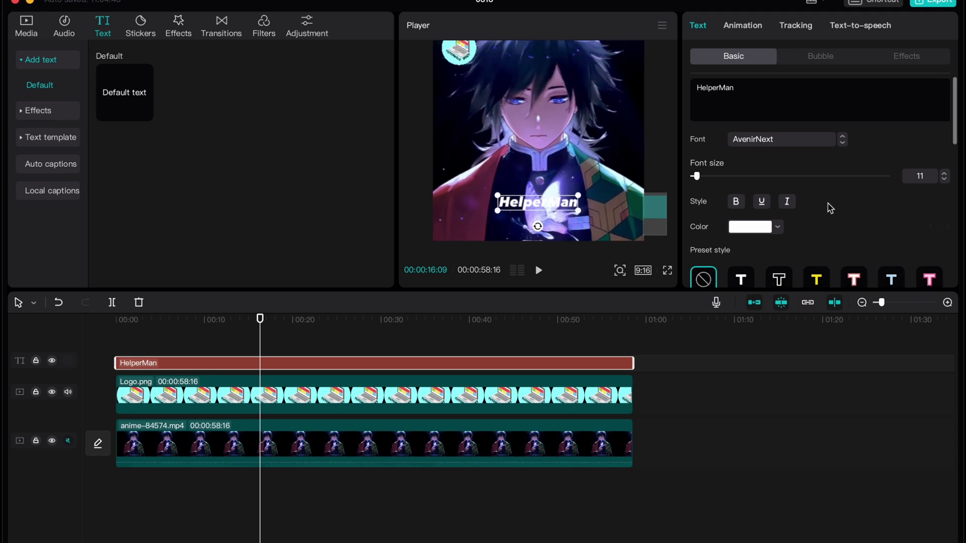
{"action": "scroll", "coordinate": [830, 209], "scroll_direction": "down", "scroll_amount": 3}
{"action": "scroll", "coordinate": [778, 209], "scroll_direction": "down", "scroll_amount": 3}
{"action": "scroll", "coordinate": [788, 216], "scroll_direction": "up", "scroll_amount": 4}
{"action": "scroll", "coordinate": [787, 217], "scroll_direction": "up", "scroll_amount": 2}
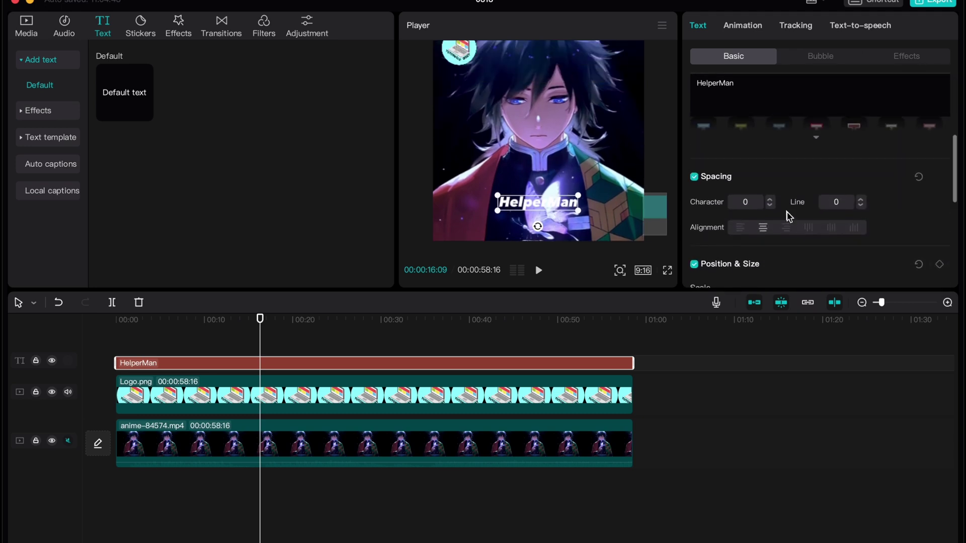
{"action": "scroll", "coordinate": [790, 216], "scroll_direction": "up", "scroll_amount": 2}
{"action": "scroll", "coordinate": [790, 219], "scroll_direction": "up", "scroll_amount": 1}
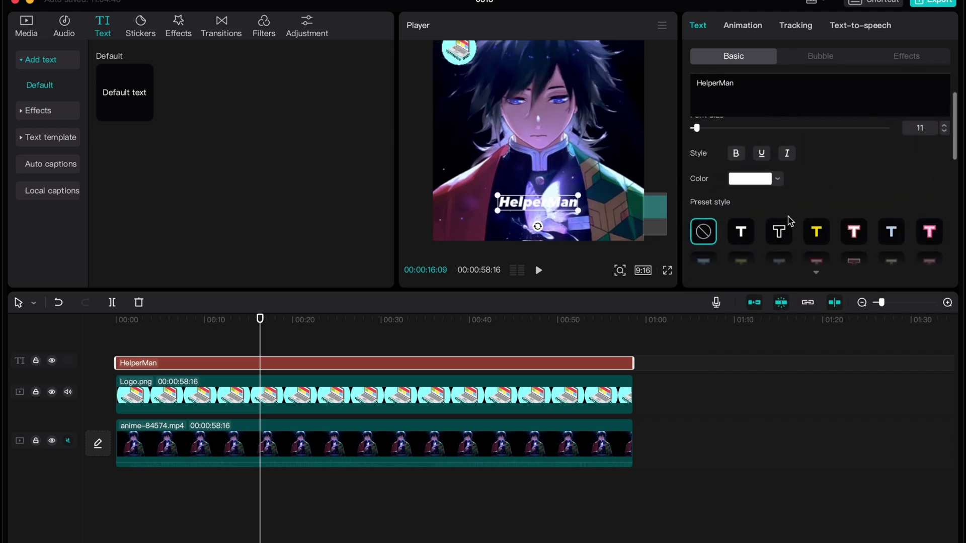
- Apply the white preset style with a dark outline from the expanded Preset style grid
{"action": "left_click", "coordinate": [817, 277]}
{"action": "scroll", "coordinate": [820, 220], "scroll_direction": "down", "scroll_amount": 2}
{"action": "left_click", "coordinate": [746, 208]}
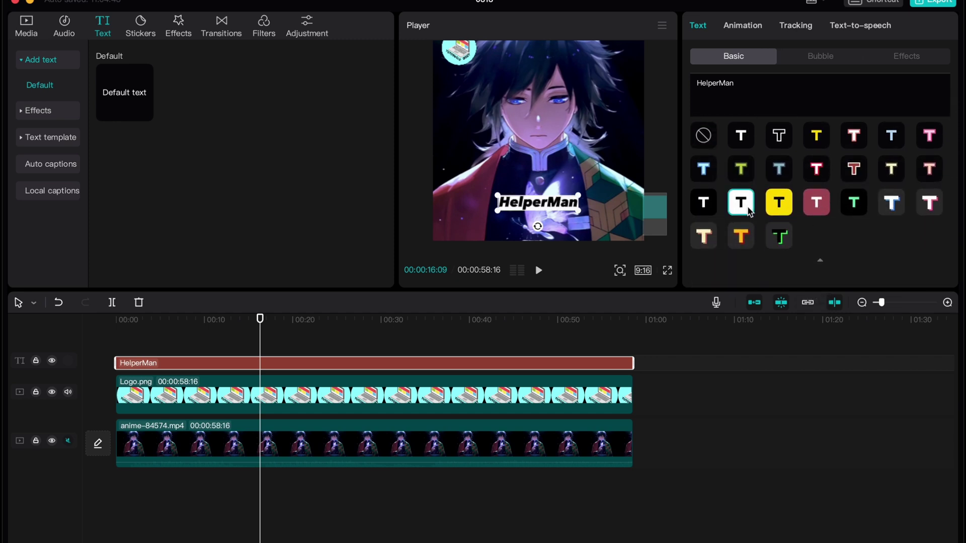
{"action": "scroll", "coordinate": [748, 208], "scroll_direction": "down", "scroll_amount": 3}
{"action": "scroll", "coordinate": [749, 209], "scroll_direction": "down", "scroll_amount": 3}
{"action": "scroll", "coordinate": [748, 206], "scroll_direction": "up", "scroll_amount": 1}
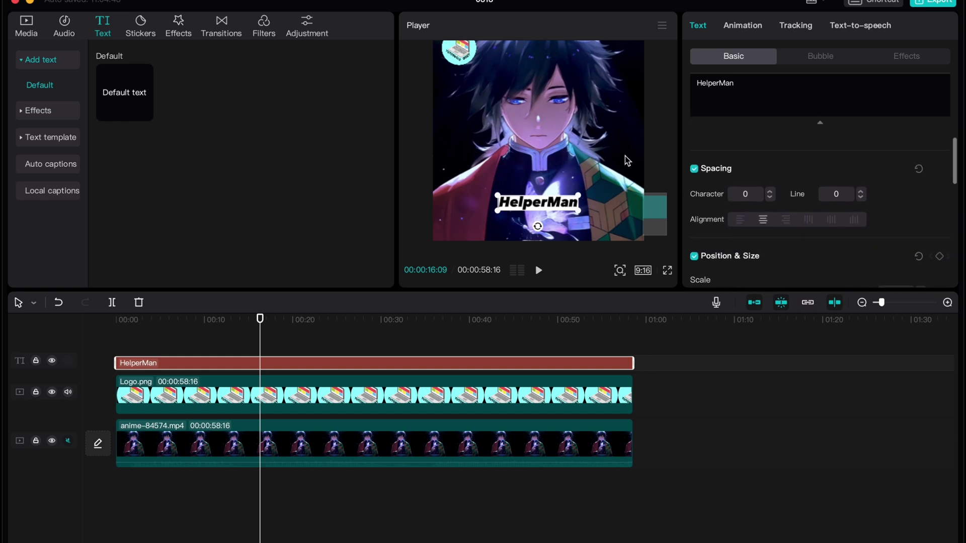
- Shrink the HelperMan box slightly and drag it up-left until it snaps beneath the logo
{"action": "left_click_drag", "start_coordinate": [581, 214], "coordinate": [575, 213]}
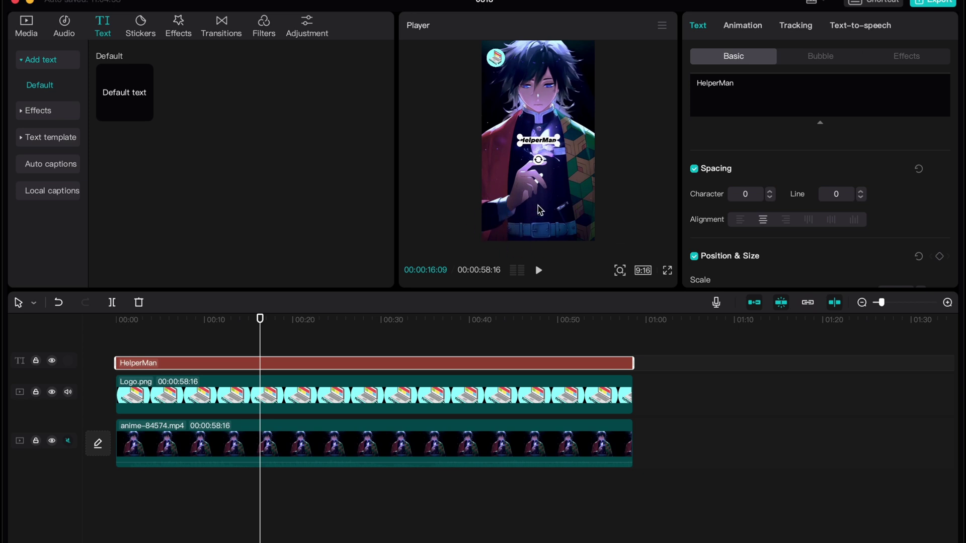
{"action": "scroll", "coordinate": [571, 125], "scroll_direction": "up", "scroll_amount": 2}
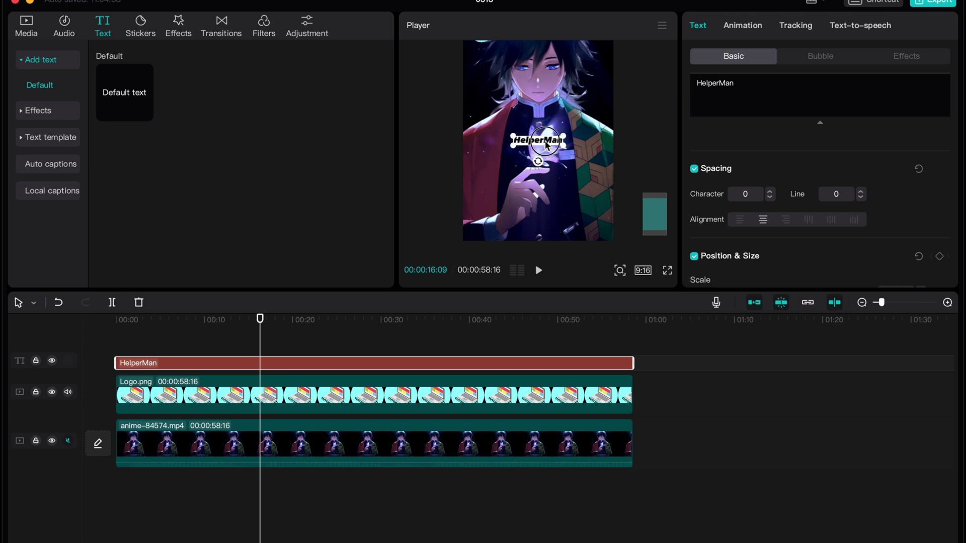
{"action": "left_click_drag", "start_coordinate": [546, 145], "coordinate": [534, 114]}
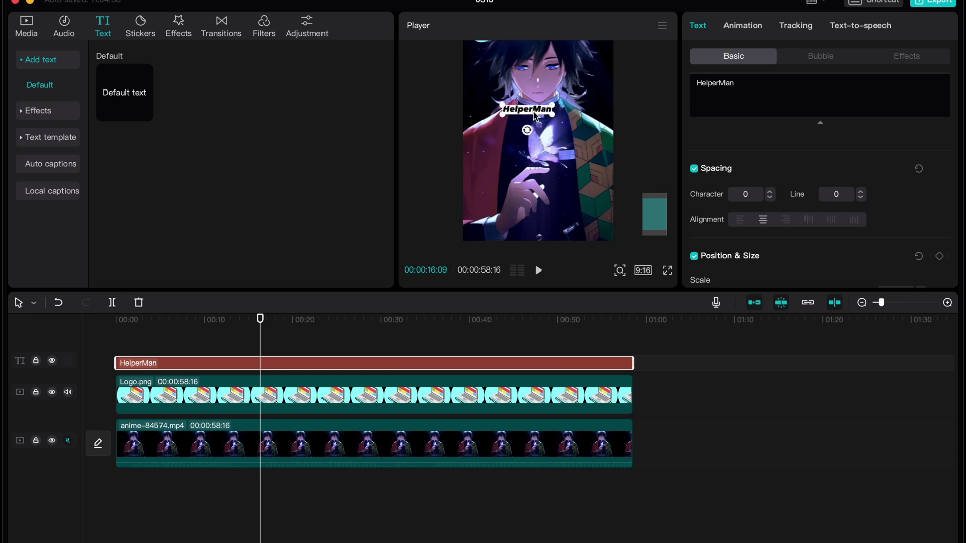
{"action": "scroll", "coordinate": [533, 114], "scroll_direction": "up", "scroll_amount": 1}
{"action": "scroll", "coordinate": [533, 120], "scroll_direction": "up", "scroll_amount": 2}
{"action": "scroll", "coordinate": [534, 128], "scroll_direction": "up", "scroll_amount": 1}
{"action": "scroll", "coordinate": [533, 134], "scroll_direction": "up", "scroll_amount": 1}
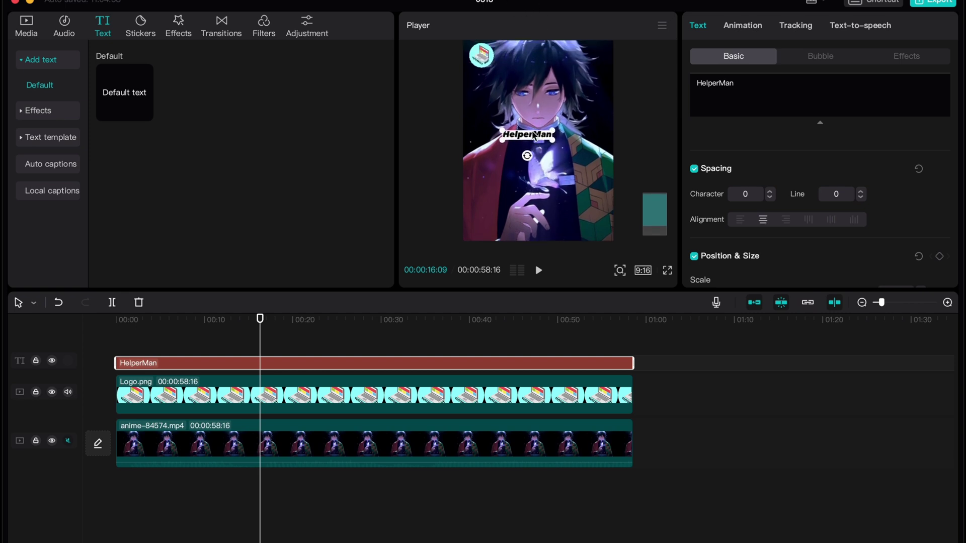
{"action": "left_click_drag", "start_coordinate": [534, 139], "coordinate": [516, 90]}
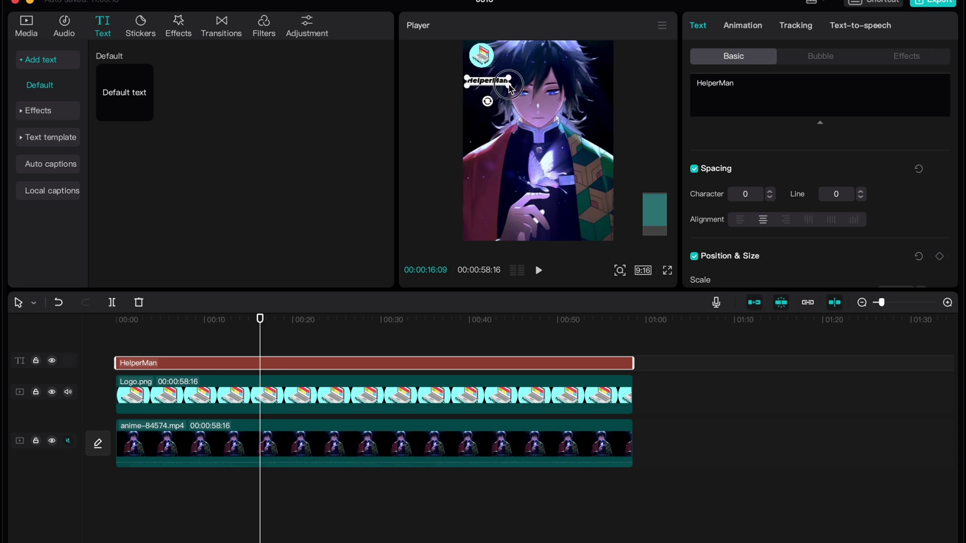
{"action": "left_click_drag", "start_coordinate": [515, 90], "coordinate": [489, 82]}
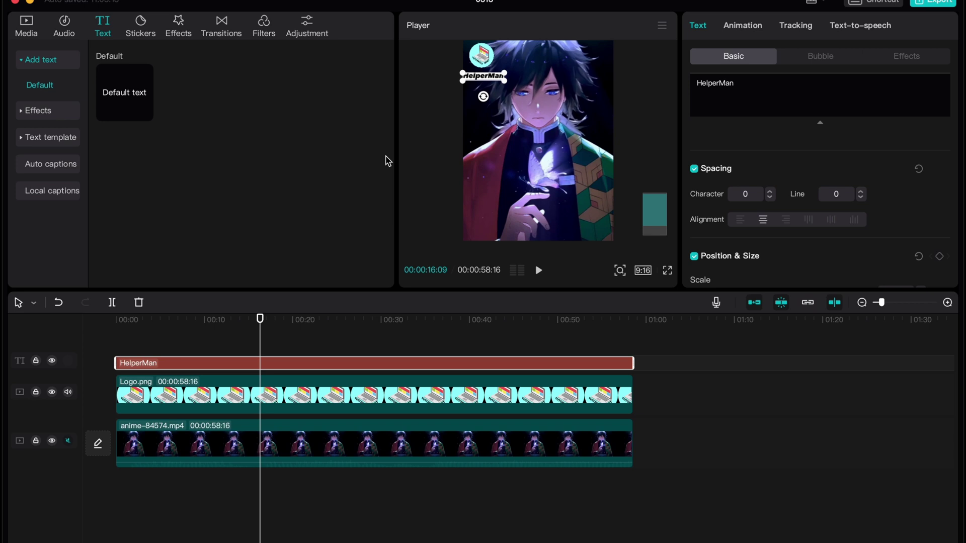
{"action": "left_click", "coordinate": [534, 180]}
{"action": "scroll", "coordinate": [521, 186], "scroll_direction": "down", "scroll_amount": 1}
{"action": "scroll", "coordinate": [521, 186], "scroll_direction": "down", "scroll_amount": 1}
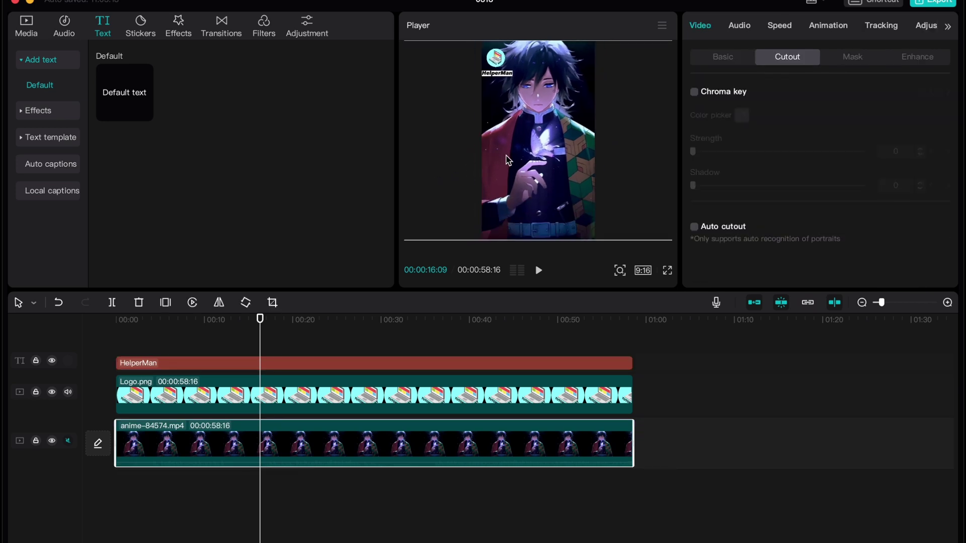
{"action": "scroll", "coordinate": [516, 187], "scroll_direction": "down", "scroll_amount": 1}
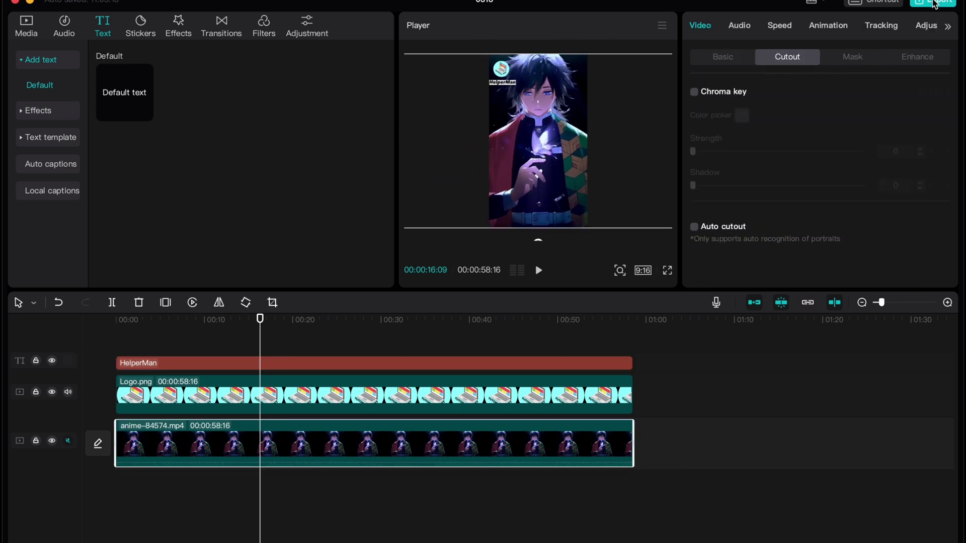
- Open the Export window with the 2K mp4 output settings
{"action": "left_click", "coordinate": [933, 4]}
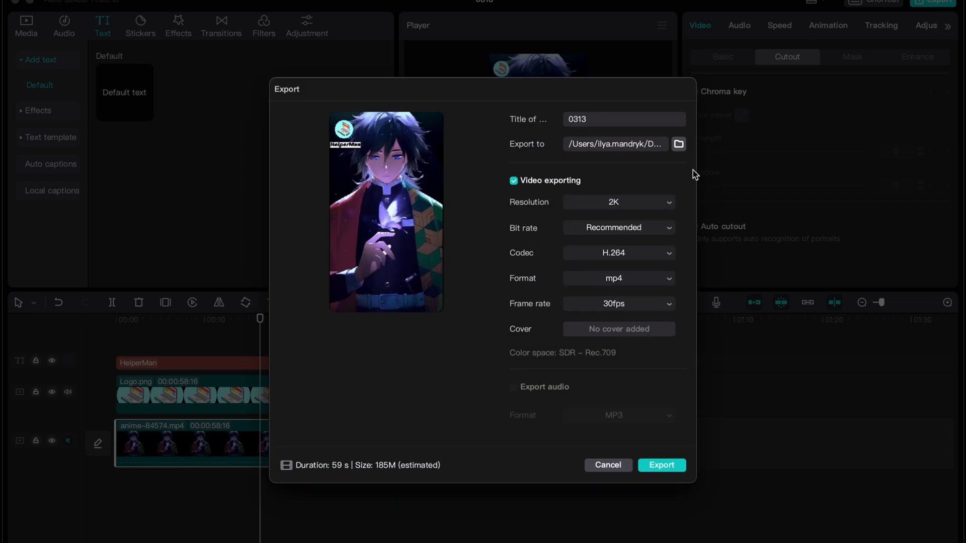